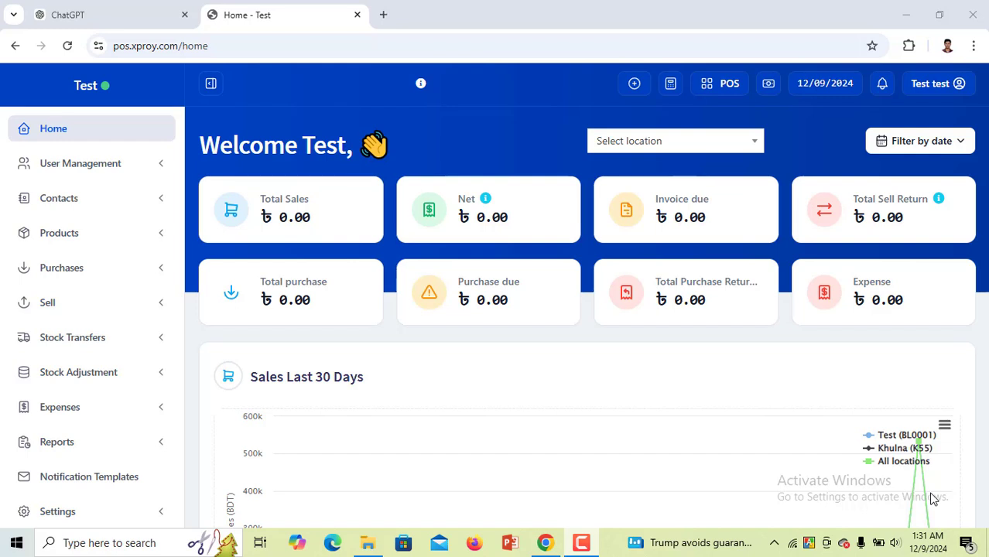
Open the form for adding a new stock transfer.
{"action": "left_click", "coordinate": [77, 342]}
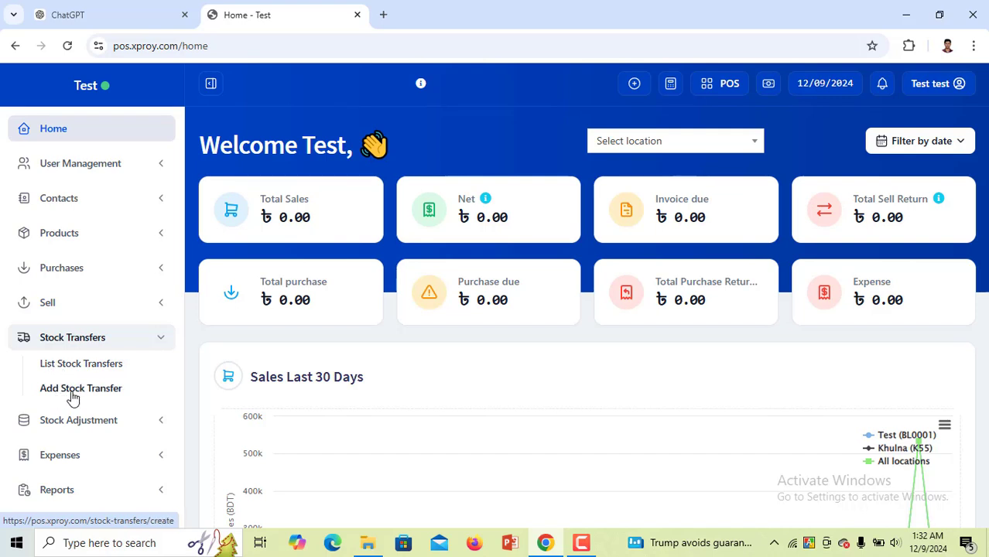
{"action": "left_click", "coordinate": [89, 370]}
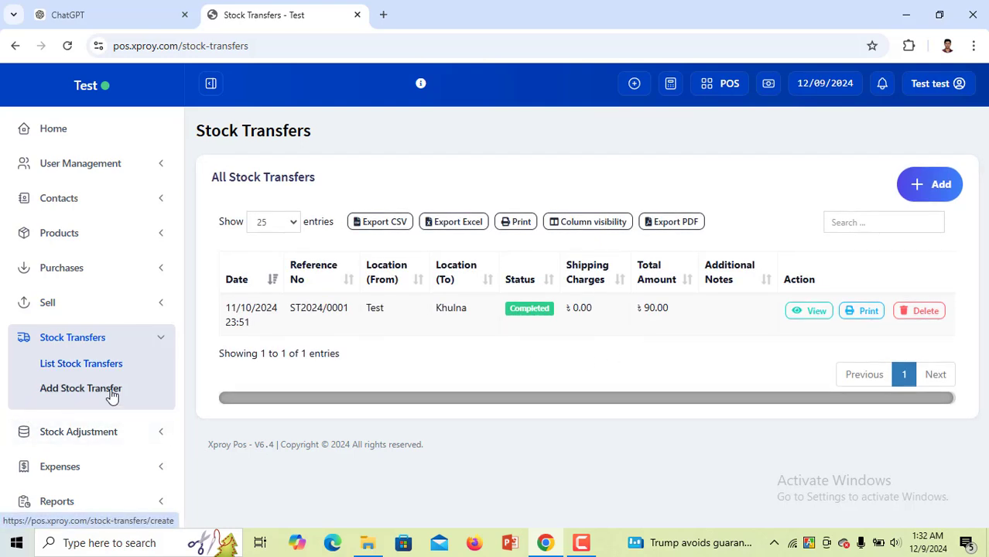
{"action": "left_click", "coordinate": [113, 396]}
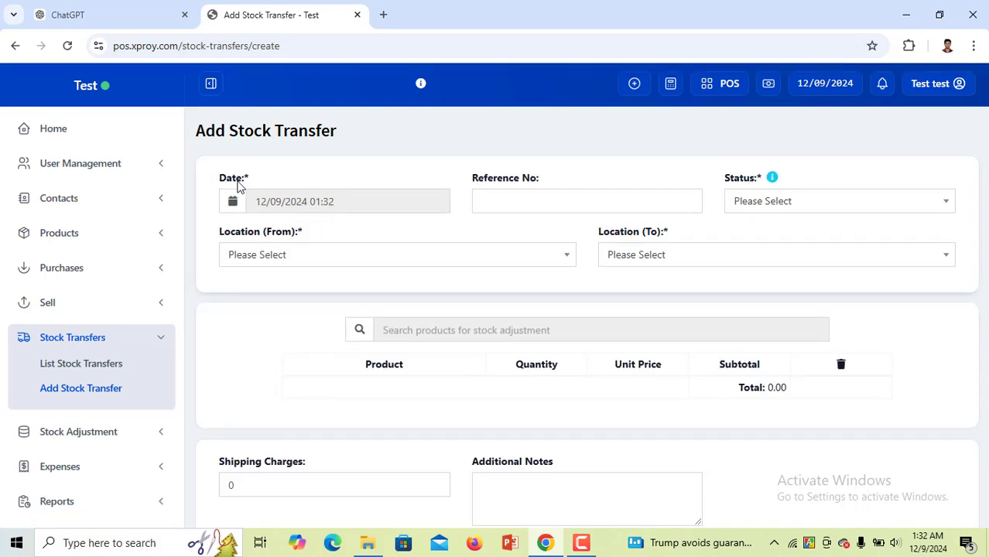
{"action": "left_click", "coordinate": [333, 202]}
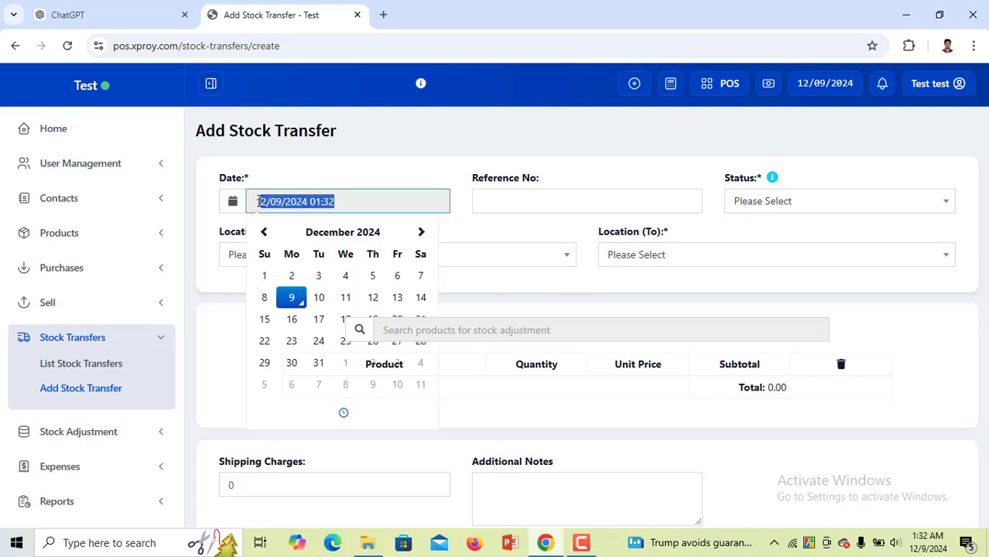
{"action": "left_click", "coordinate": [348, 178]}
{"action": "left_click", "coordinate": [531, 200]}
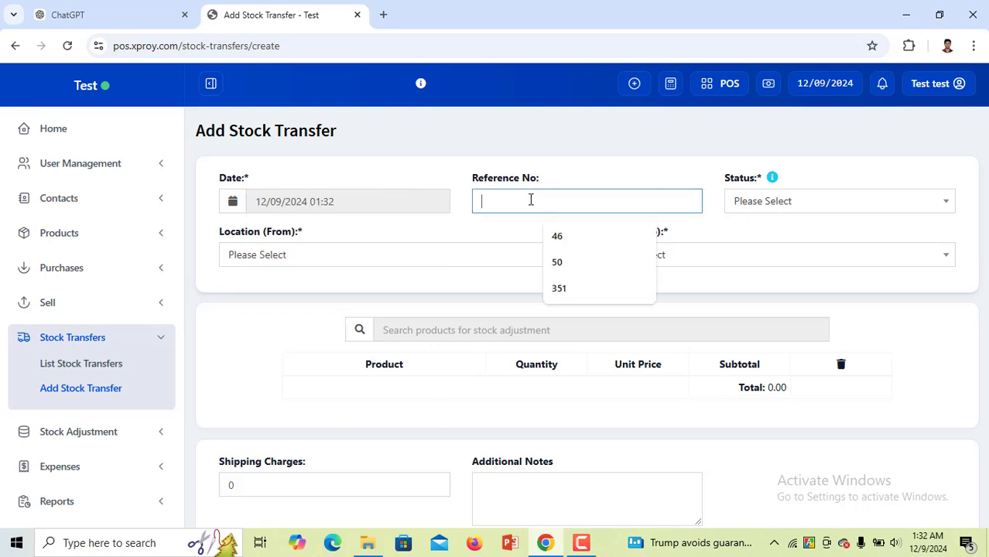
{"action": "left_click", "coordinate": [567, 178]}
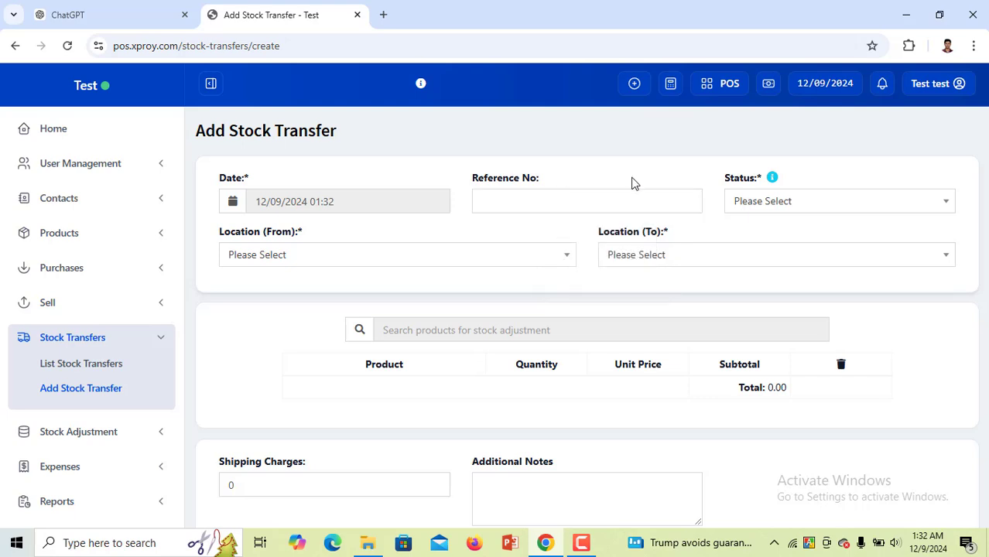
Set the transfer's status to Completed, with Test (BL0001) as the source location and Khulna (K55) as the destination.
{"action": "left_click", "coordinate": [751, 202]}
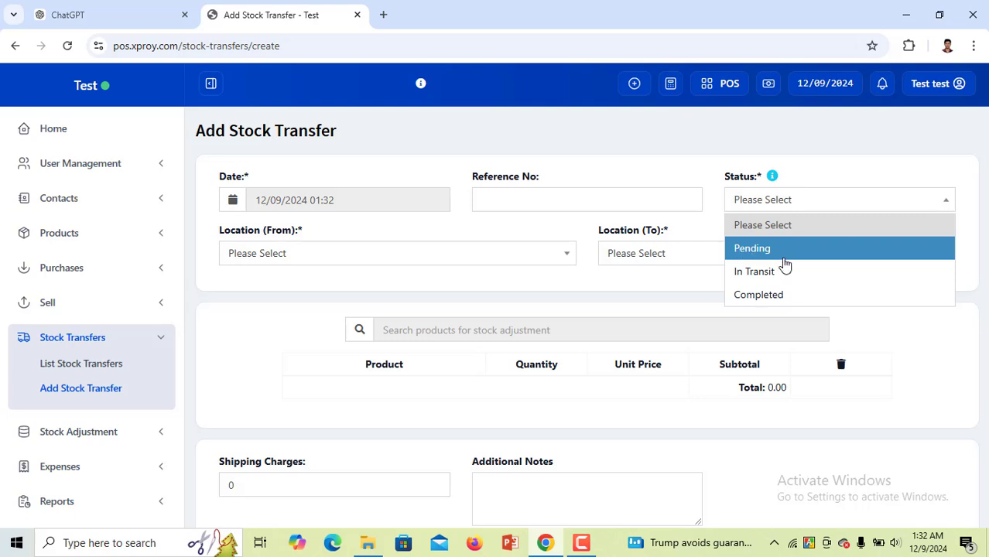
{"action": "left_click", "coordinate": [788, 301]}
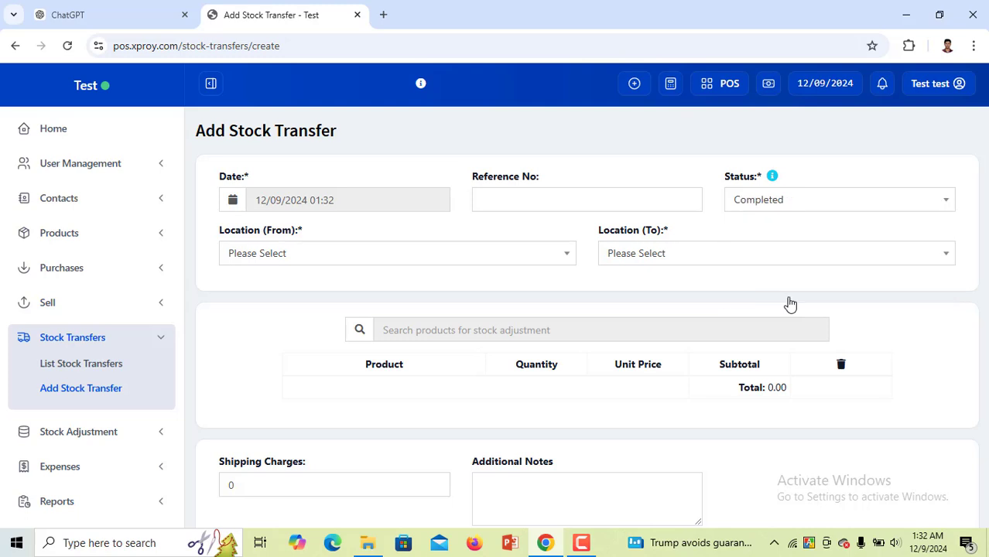
{"action": "left_click", "coordinate": [421, 255]}
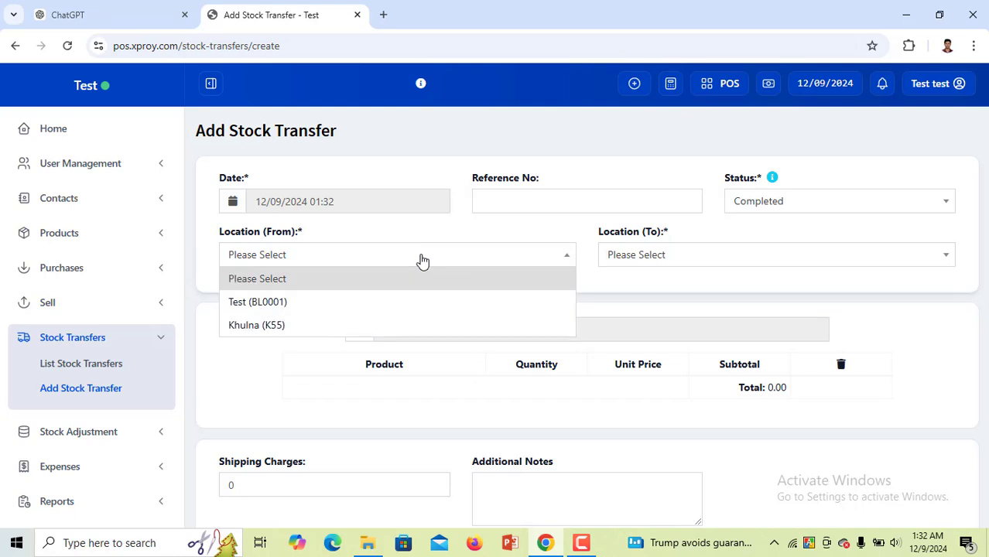
{"action": "left_click", "coordinate": [313, 306]}
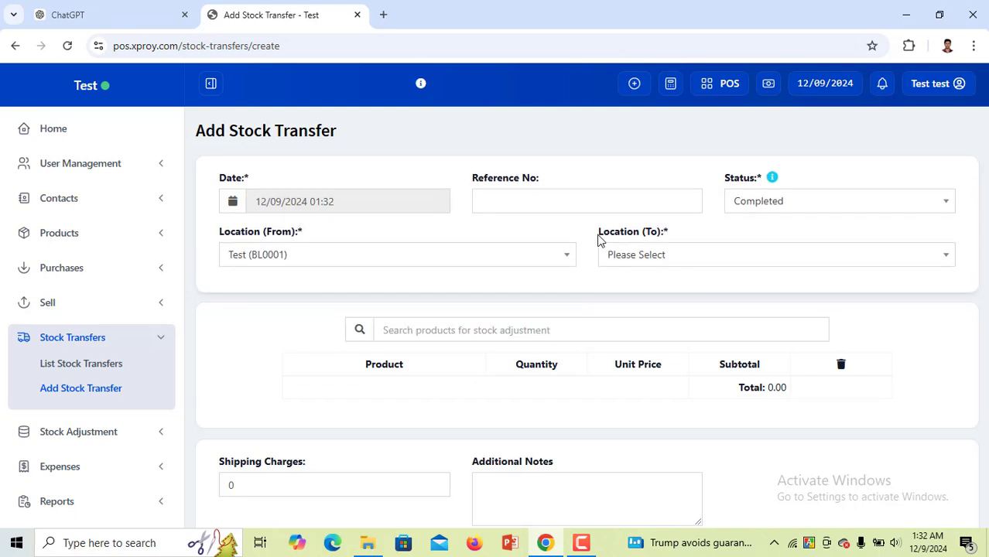
{"action": "left_click", "coordinate": [644, 256]}
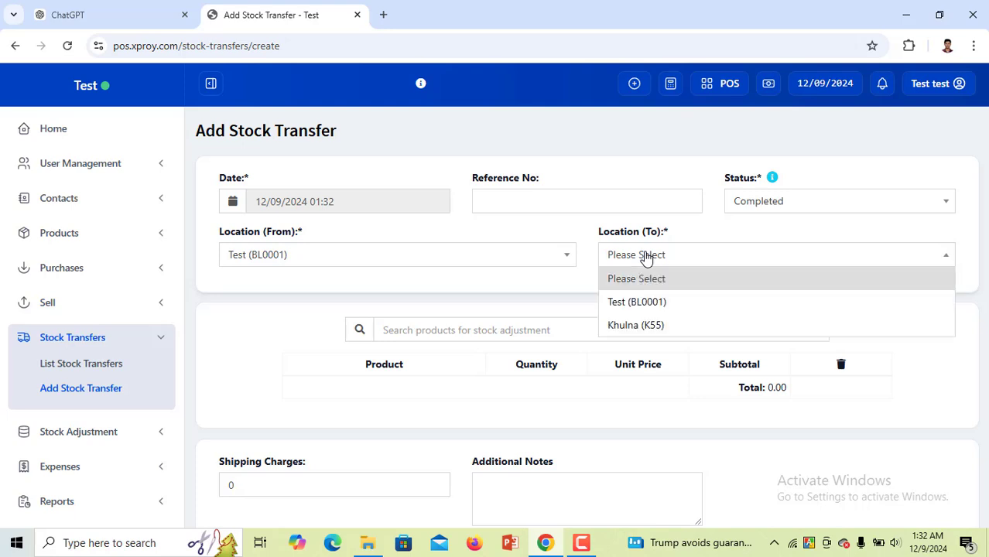
{"action": "left_click", "coordinate": [691, 331]}
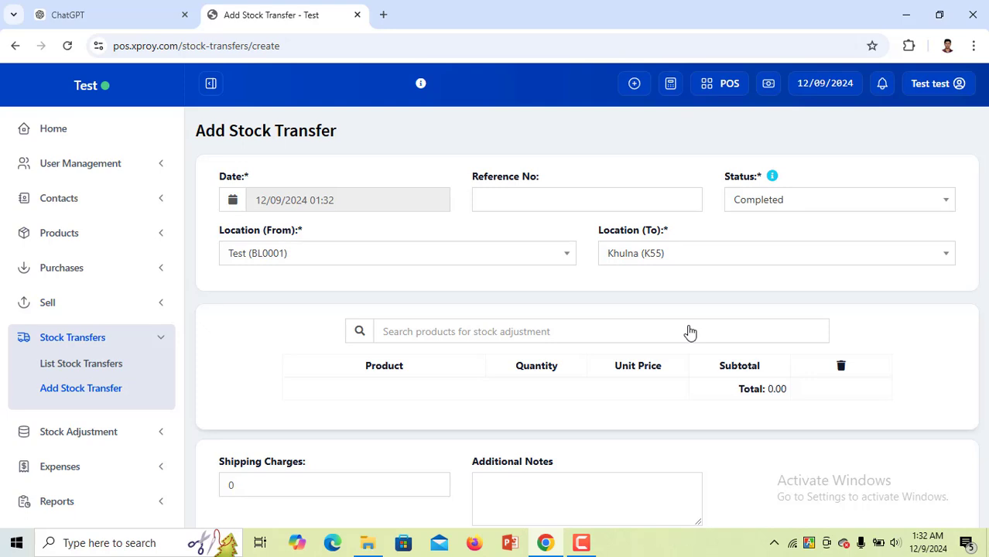
Find the Monitor product with "moni", add it to the transfer and set its quantity to 10.
{"action": "left_click", "coordinate": [673, 340]}
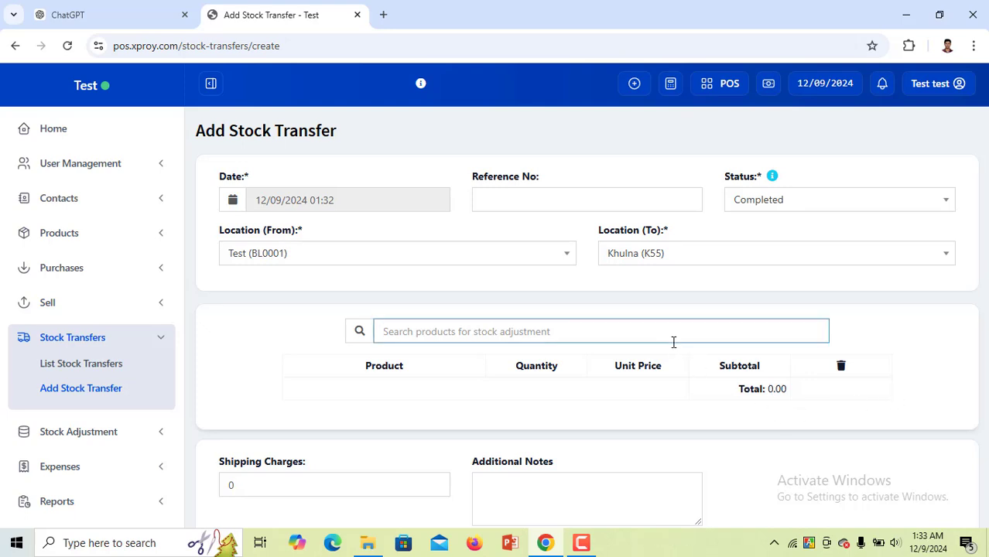
{"action": "type", "text": "moni"}
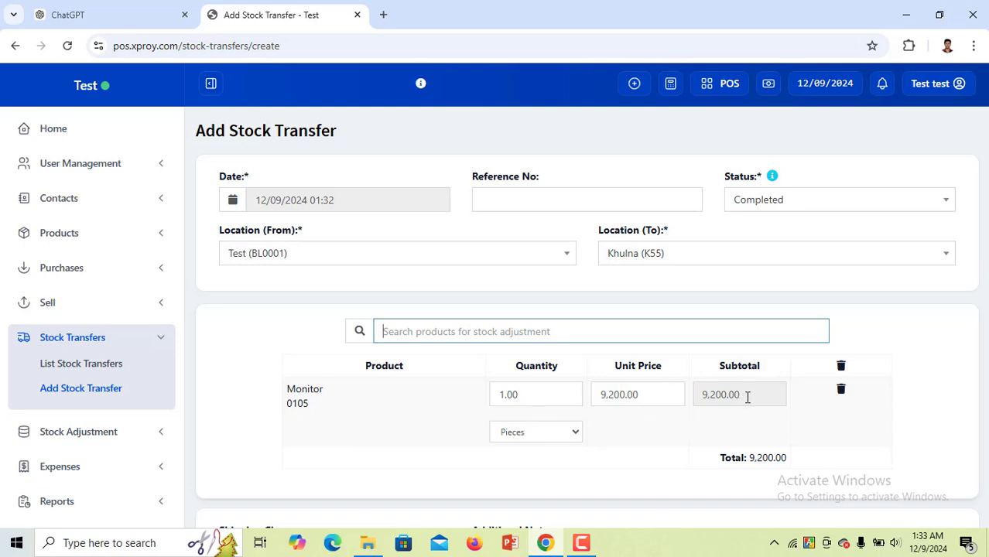
{"action": "scroll", "coordinate": [642, 456], "scroll_direction": "down", "scroll_amount": 1}
{"action": "left_click", "coordinate": [581, 322]}
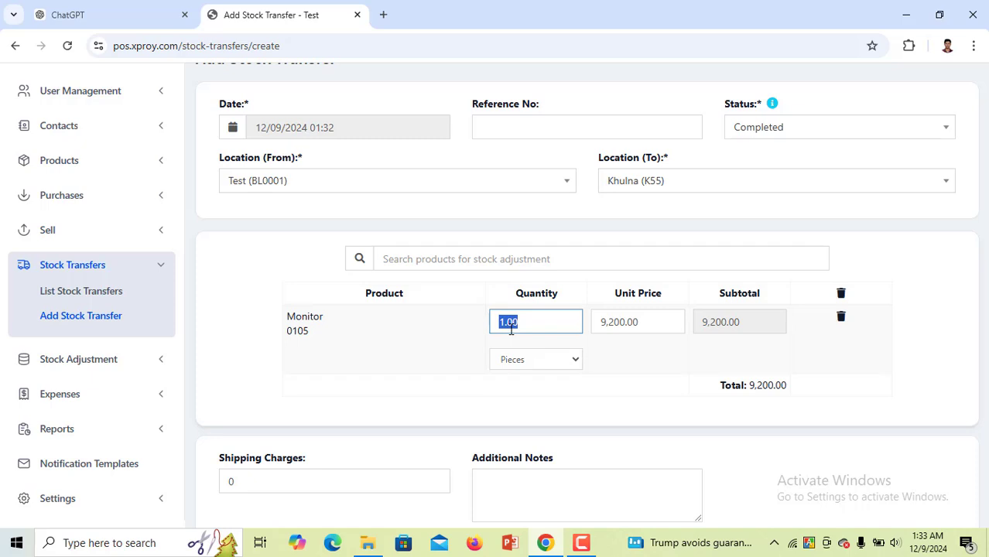
{"action": "type", "text": "10"}
{"action": "left_click", "coordinate": [641, 406]}
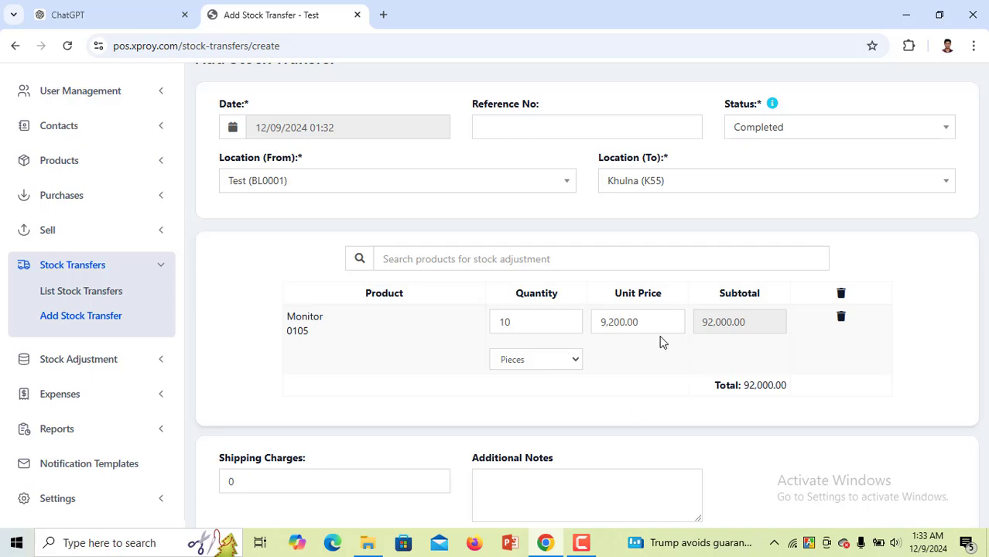
{"action": "left_click_drag", "start_coordinate": [640, 324], "coordinate": [600, 319]}
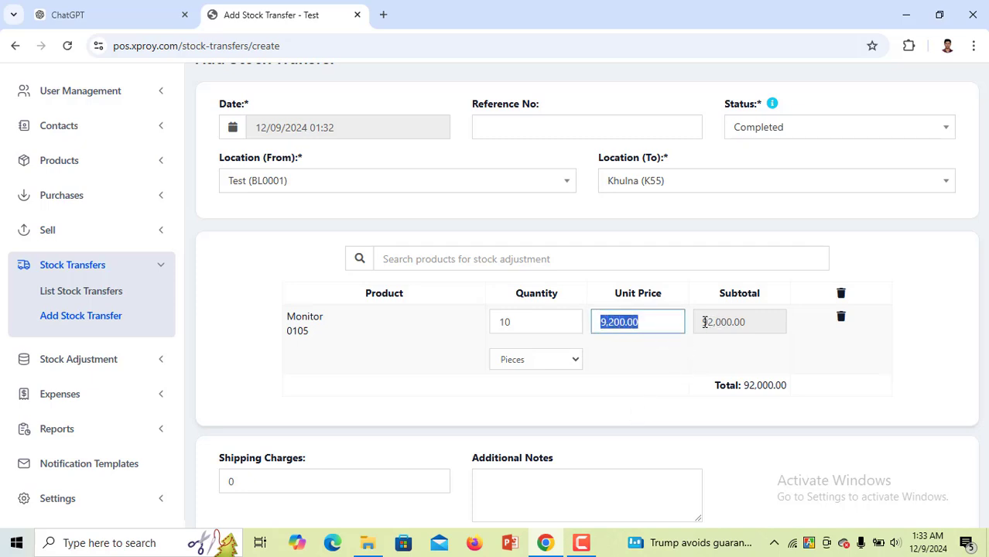
{"action": "left_click_drag", "start_coordinate": [701, 323], "coordinate": [750, 322]}
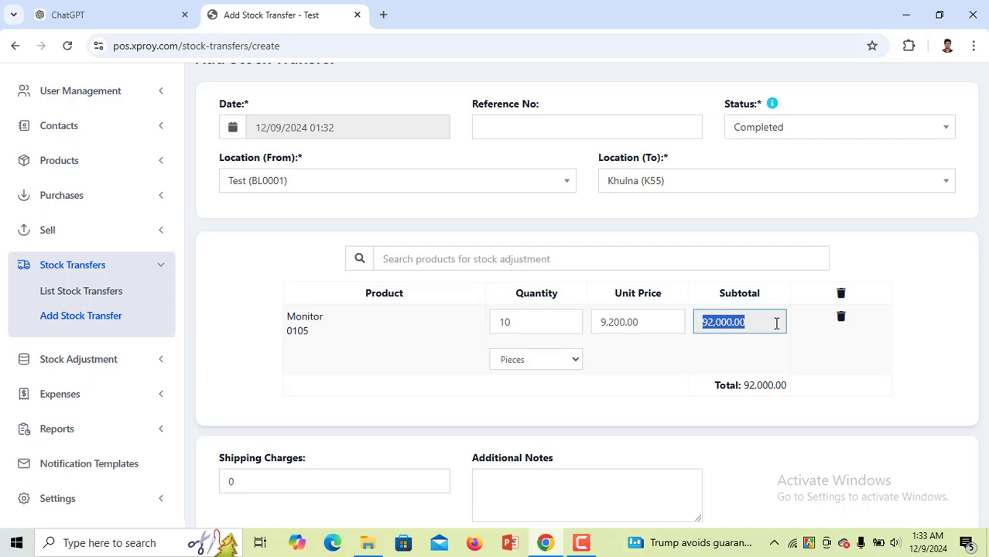
Set the transfer's shipping charges to 500 and check the total amount against the product subtotal.
{"action": "scroll", "coordinate": [665, 422], "scroll_direction": "down", "scroll_amount": 2}
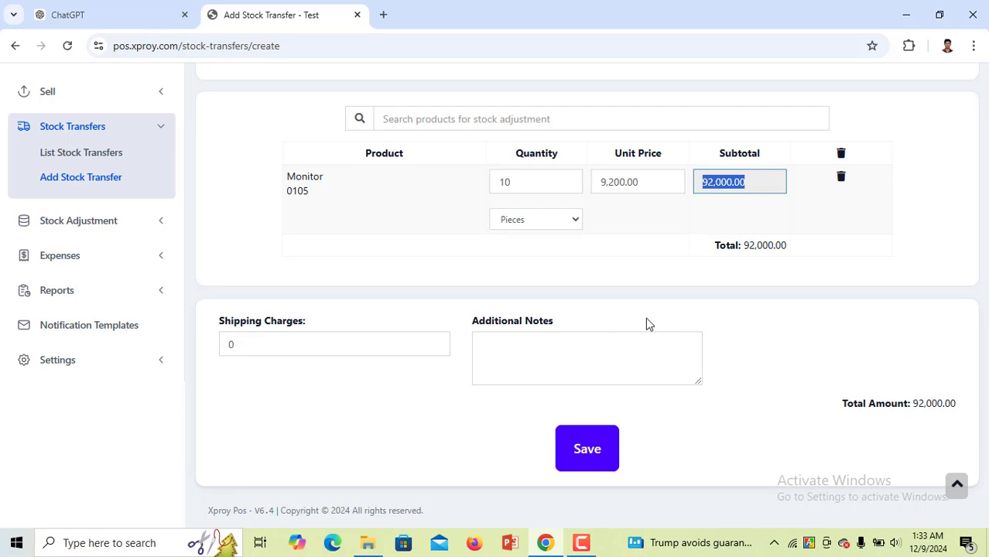
{"action": "left_click", "coordinate": [281, 349]}
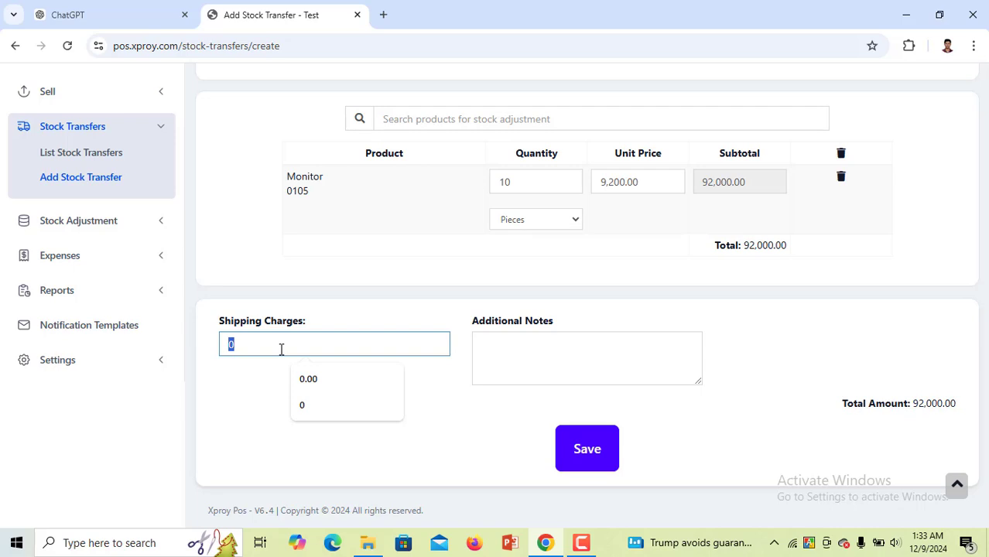
{"action": "type", "text": "500"}
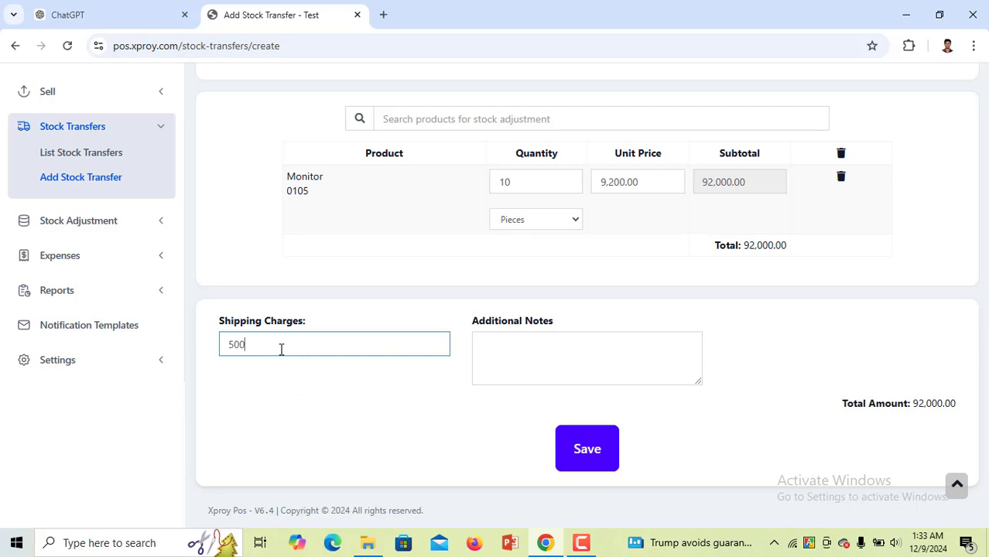
{"action": "left_click", "coordinate": [338, 398]}
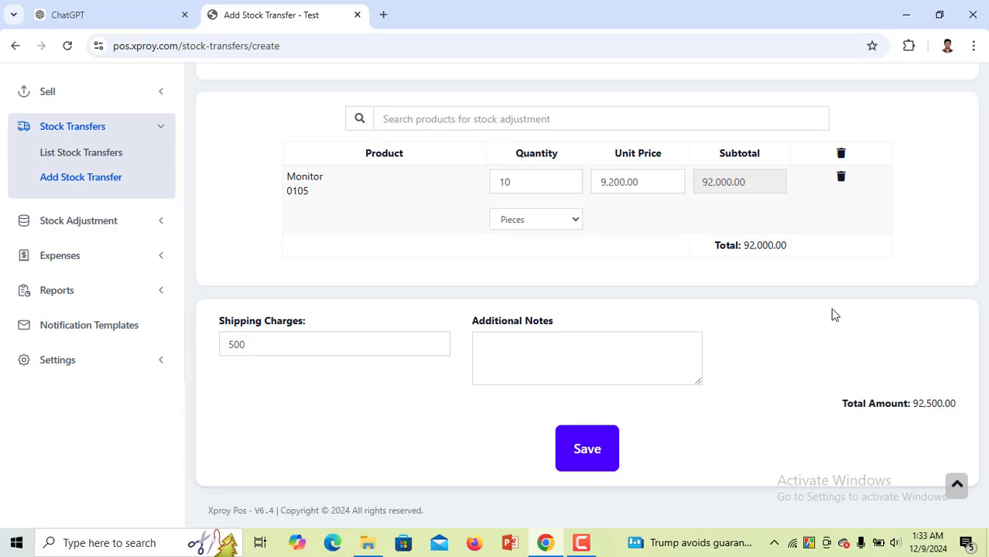
{"action": "double_click", "coordinate": [753, 155]}
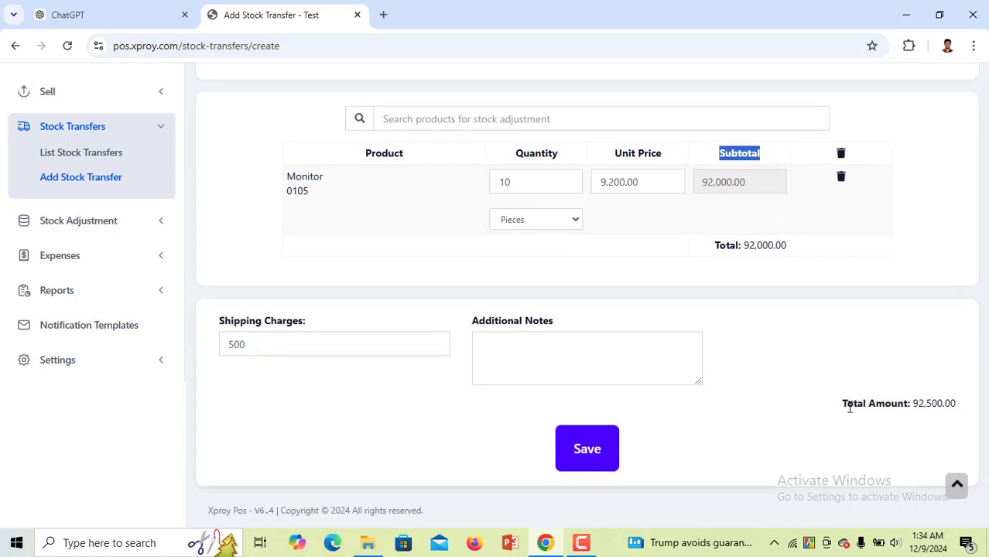
{"action": "left_click_drag", "start_coordinate": [843, 405], "coordinate": [965, 408]}
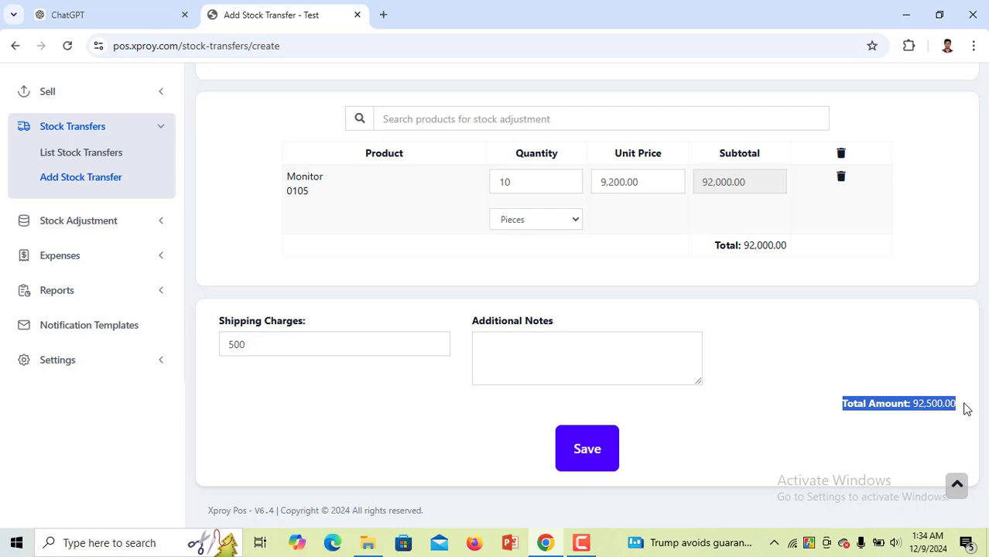
Enter "urgent Sell" as the additional note and save the stock transfer.
{"action": "left_click", "coordinate": [574, 357]}
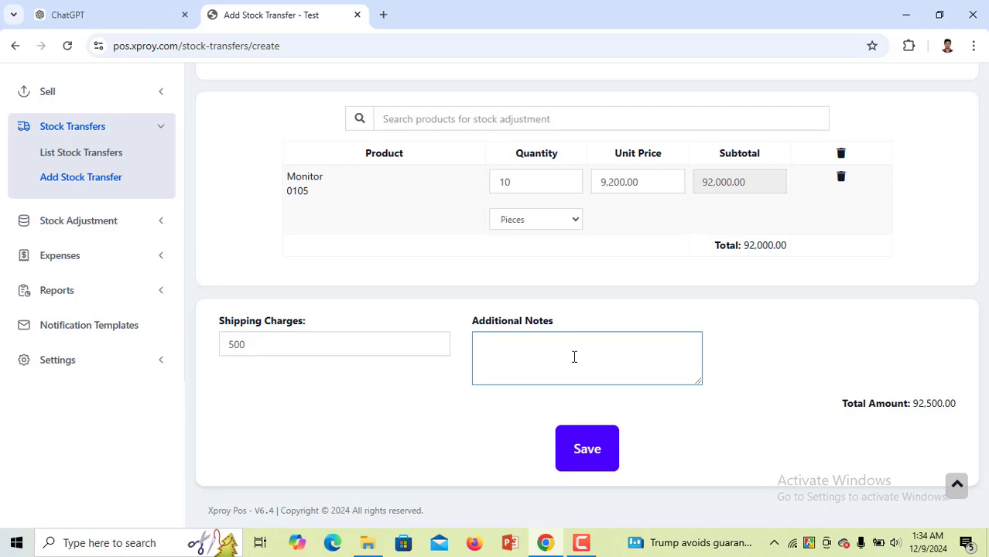
{"action": "scroll", "coordinate": [588, 356], "scroll_direction": "up", "scroll_amount": 3}
{"action": "scroll", "coordinate": [697, 362], "scroll_direction": "down", "scroll_amount": 2}
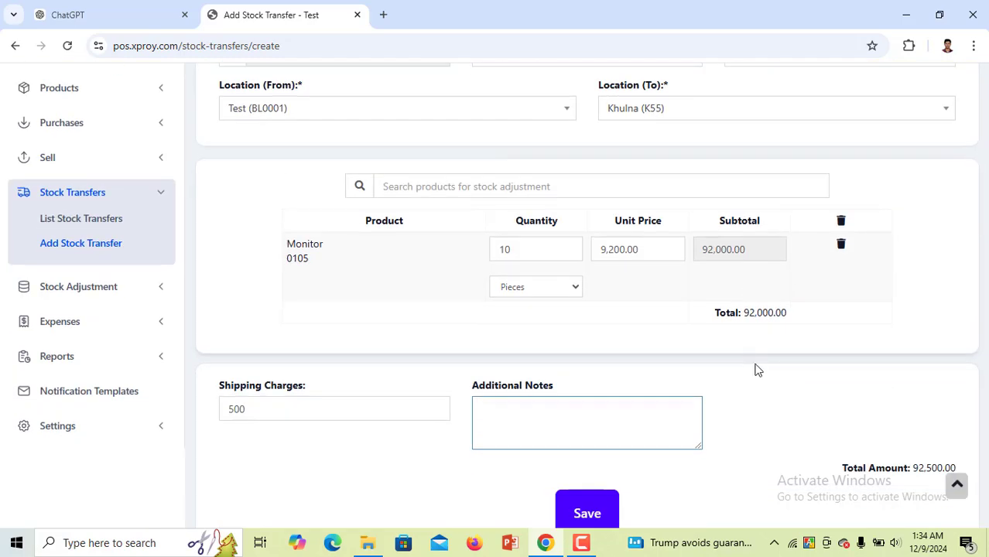
{"action": "type", "text": "urgent Sell"}
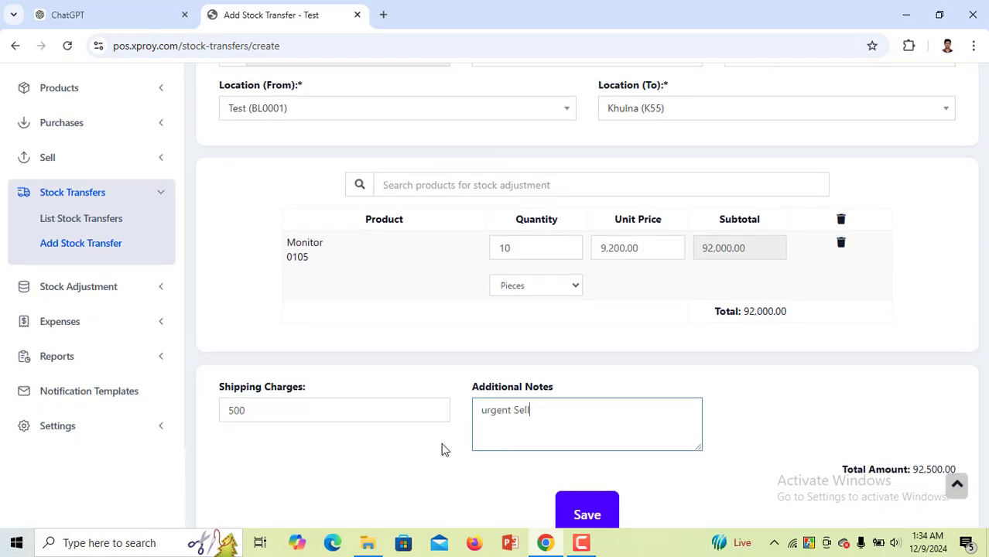
{"action": "scroll", "coordinate": [777, 399], "scroll_direction": "down", "scroll_amount": 1}
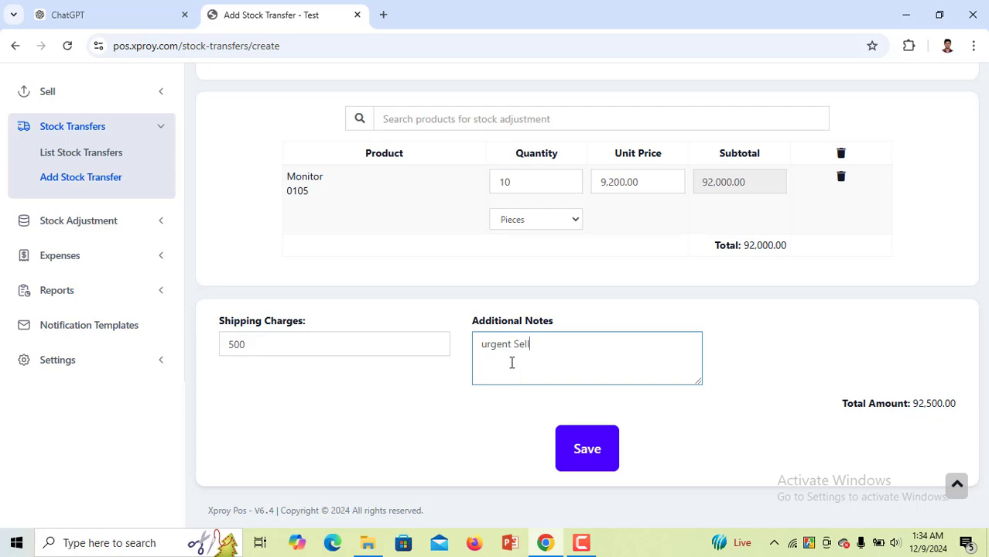
{"action": "left_click", "coordinate": [595, 466]}
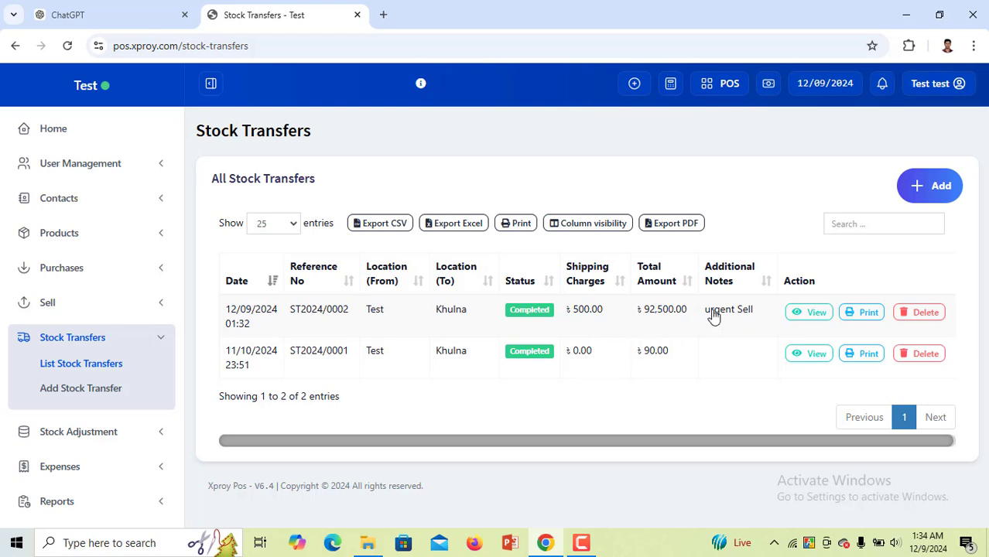
Review the new stock transfer's details, including its note, activity date, charges, total and locations, and close them.
{"action": "left_click_drag", "start_coordinate": [755, 316], "coordinate": [228, 325]}
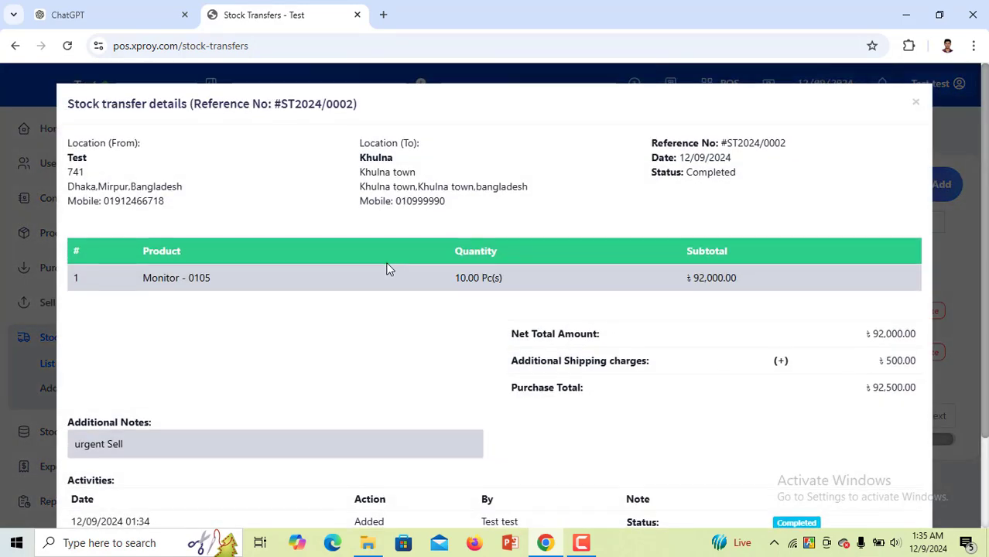
{"action": "scroll", "coordinate": [387, 264], "scroll_direction": "down", "scroll_amount": 3}
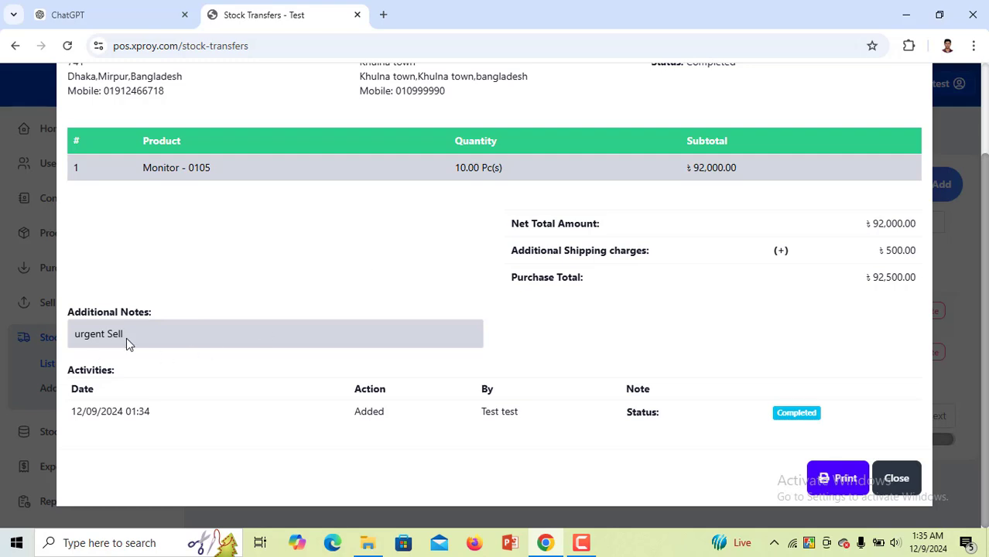
{"action": "left_click_drag", "start_coordinate": [128, 344], "coordinate": [70, 349]}
{"action": "left_click_drag", "start_coordinate": [161, 411], "coordinate": [81, 411]}
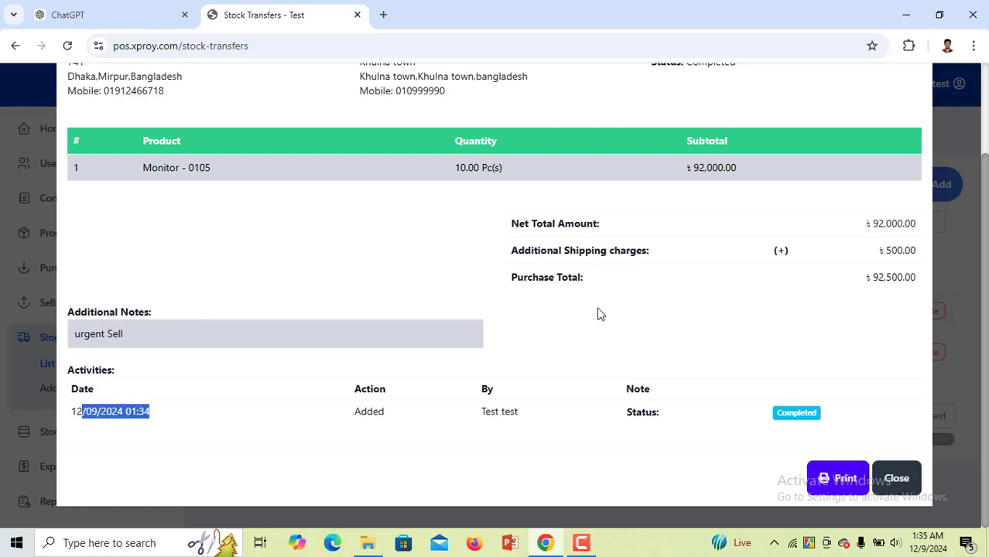
{"action": "scroll", "coordinate": [602, 315], "scroll_direction": "up", "scroll_amount": 3}
{"action": "left_click_drag", "start_coordinate": [883, 364], "coordinate": [902, 341]}
{"action": "left_click", "coordinate": [872, 341]}
{"action": "left_click_drag", "start_coordinate": [873, 389], "coordinate": [900, 392]}
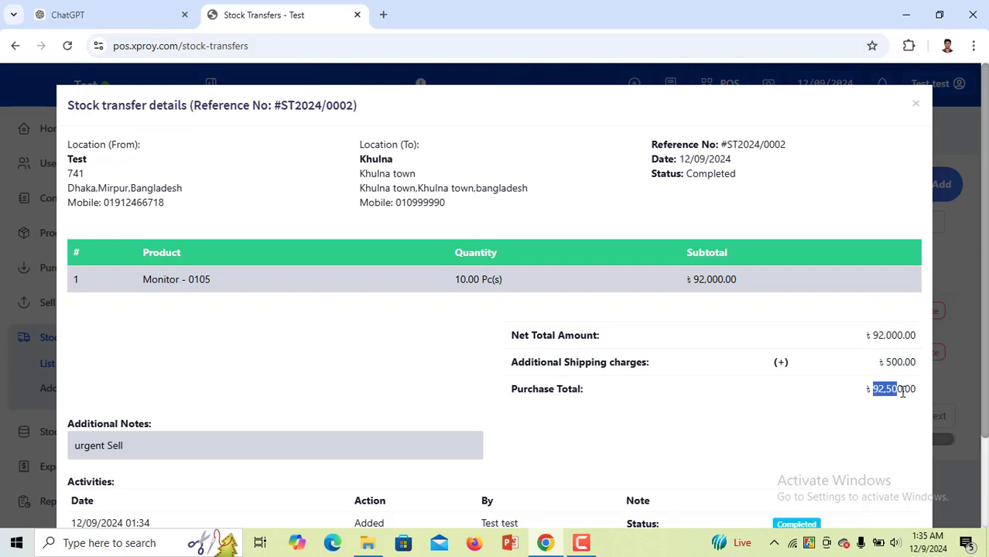
{"action": "left_click_drag", "start_coordinate": [766, 177], "coordinate": [124, 143]}
{"action": "left_click", "coordinate": [123, 142]}
{"action": "right_click", "coordinate": [70, 87]}
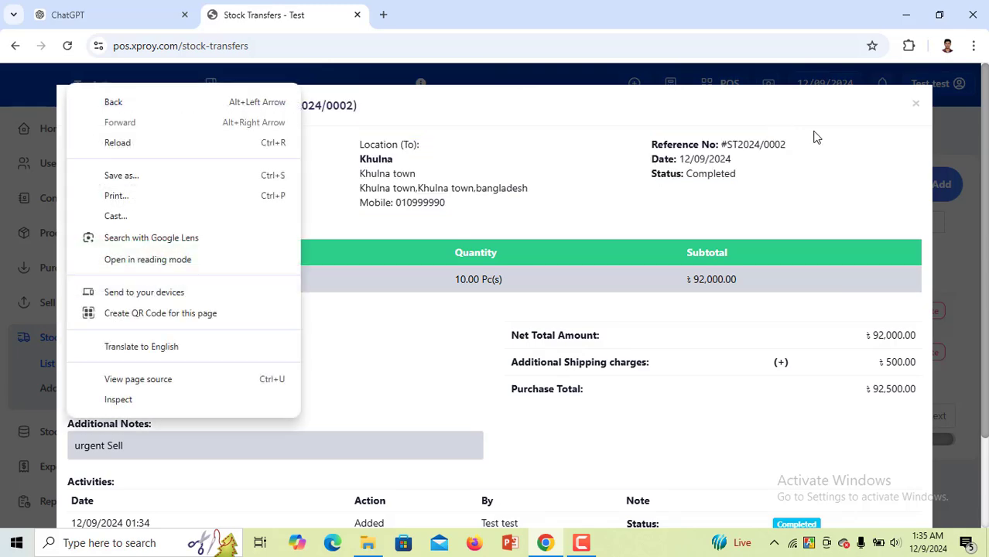
{"action": "left_click", "coordinate": [920, 106]}
{"action": "left_click", "coordinate": [916, 106]}
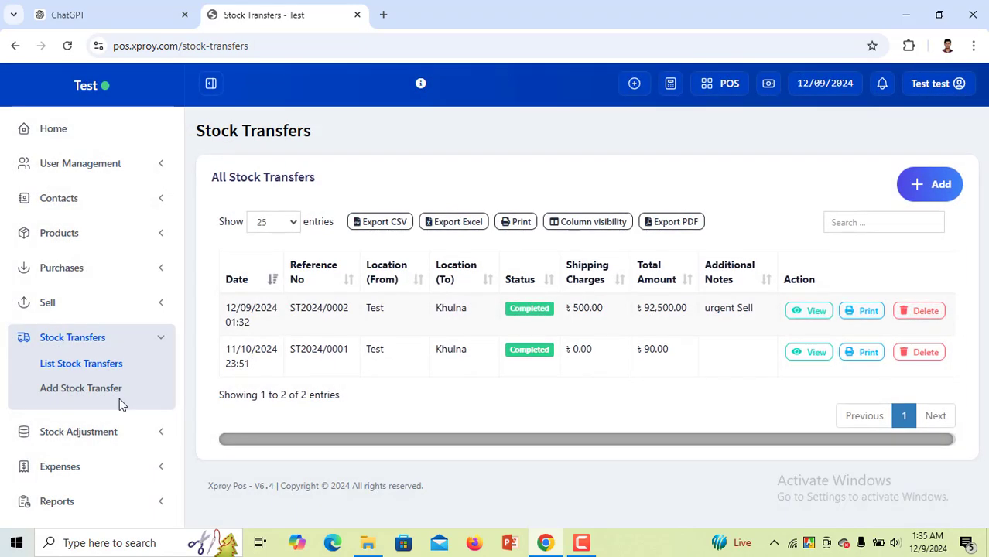